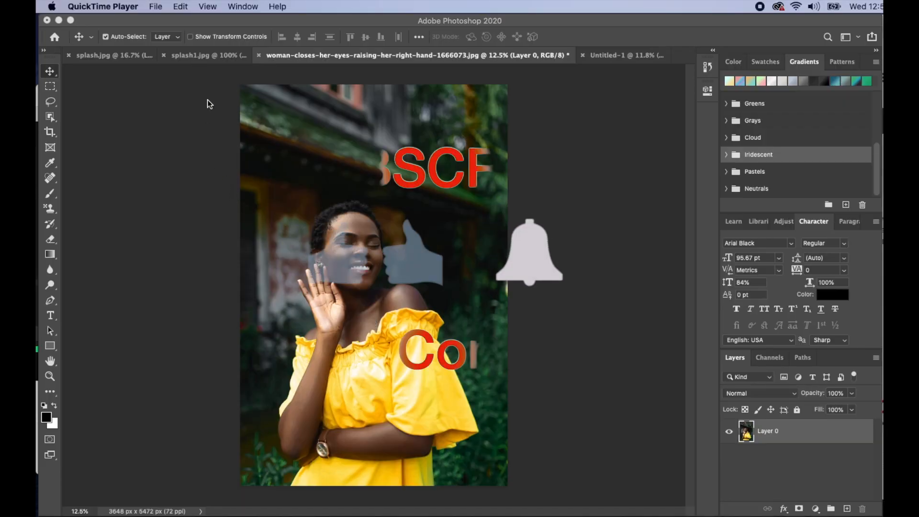
# Duplicate Layer 0 and add a white Solid Color fill layer directly above the original layer
pyautogui.click(205, 90)
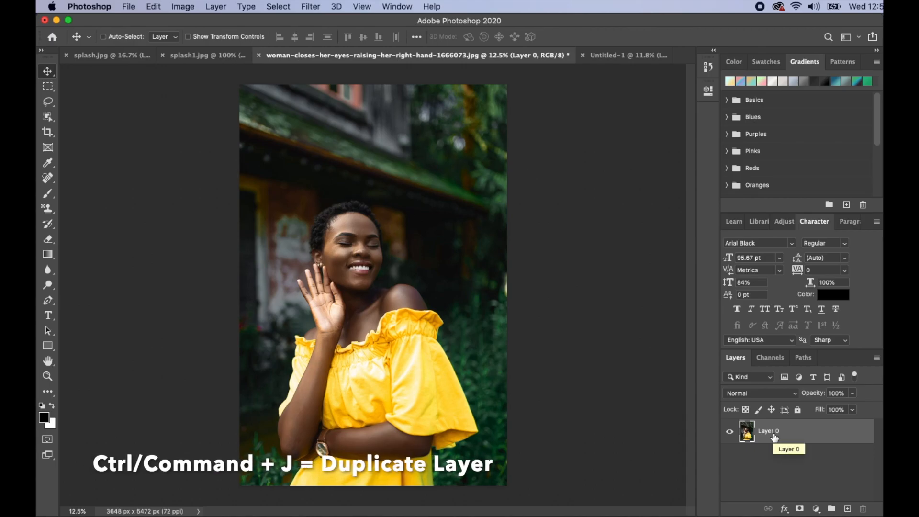
pyautogui.press('super+j')
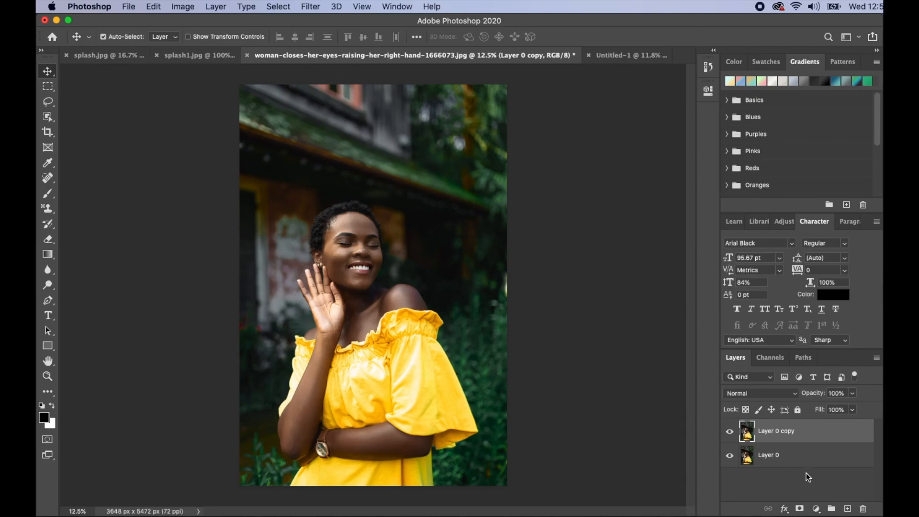
pyautogui.click(807, 455)
pyautogui.click(816, 509)
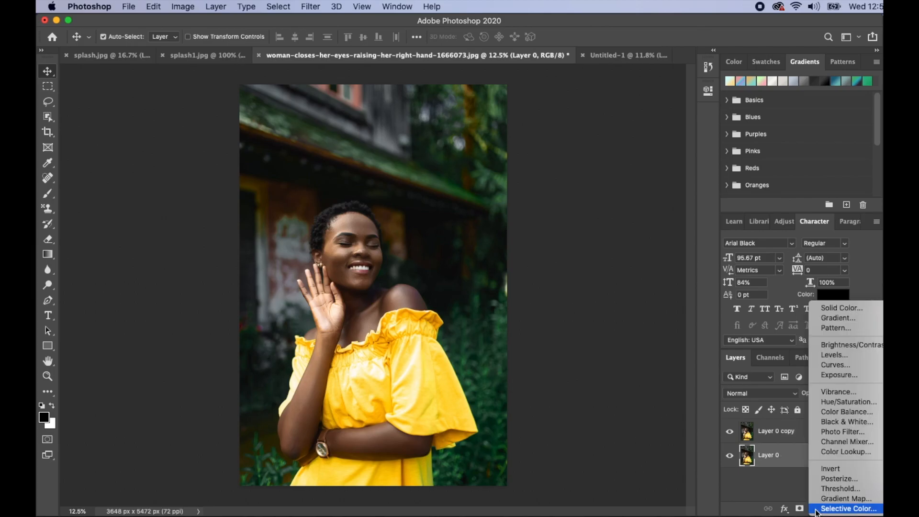
pyautogui.click(837, 308)
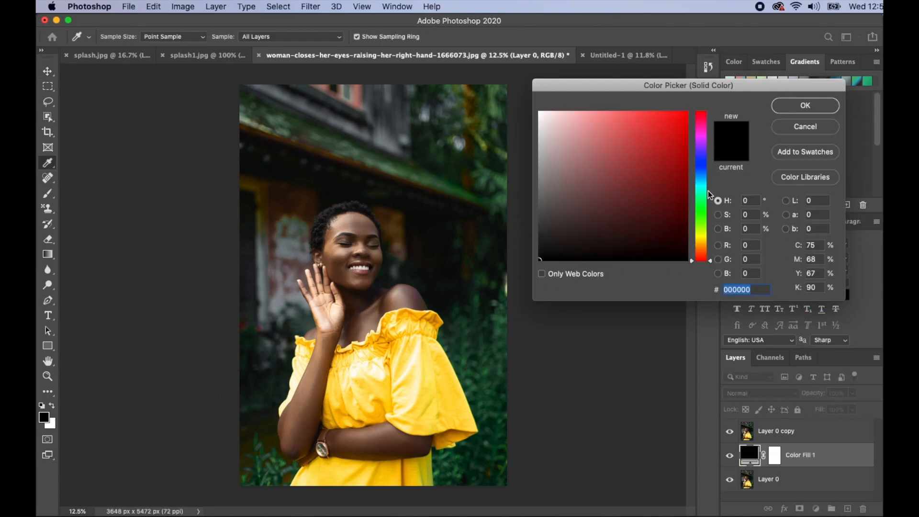
pyautogui.click(541, 112)
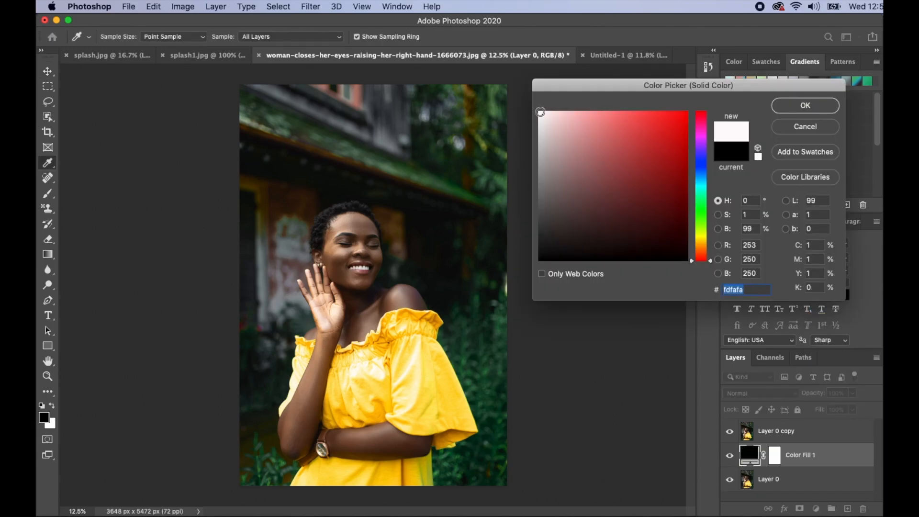
pyautogui.click(539, 111)
pyautogui.click(800, 107)
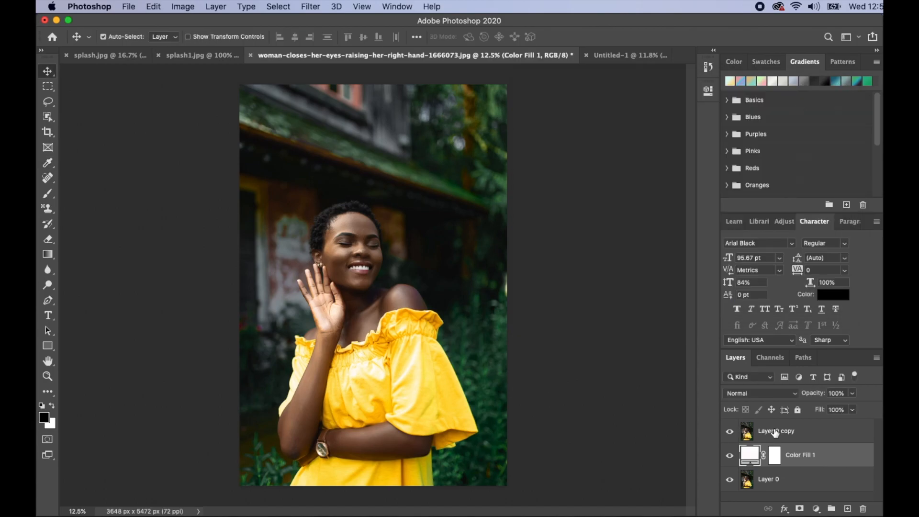
# Rename the duplicated photo layer as model
pyautogui.click(776, 433)
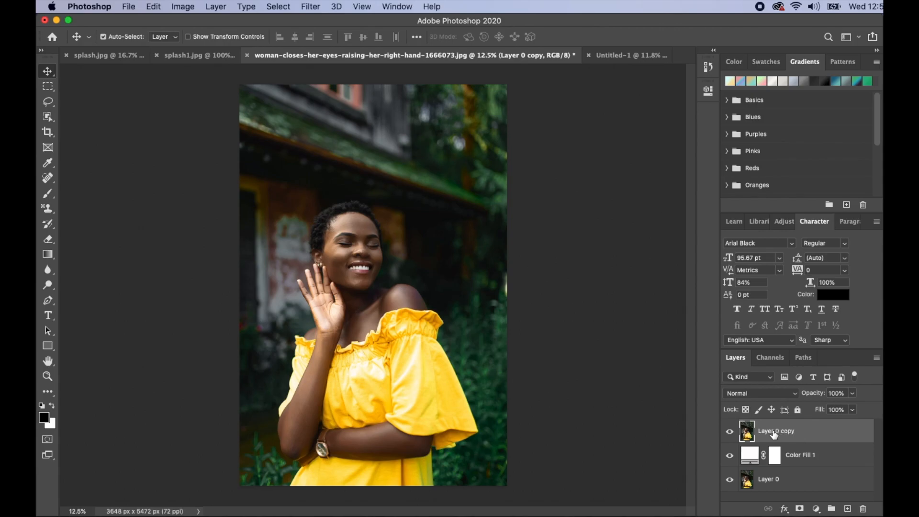
pyautogui.doubleClick(774, 433)
pyautogui.write('model')
pyautogui.press('Return')
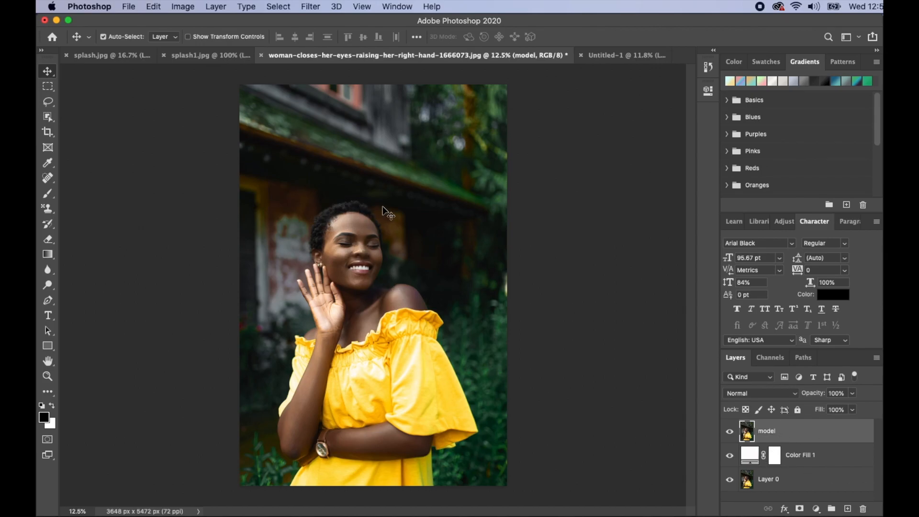
# Select the woman on the model layer with the Object Selection tool in Rectangle mode
pyautogui.press('w')
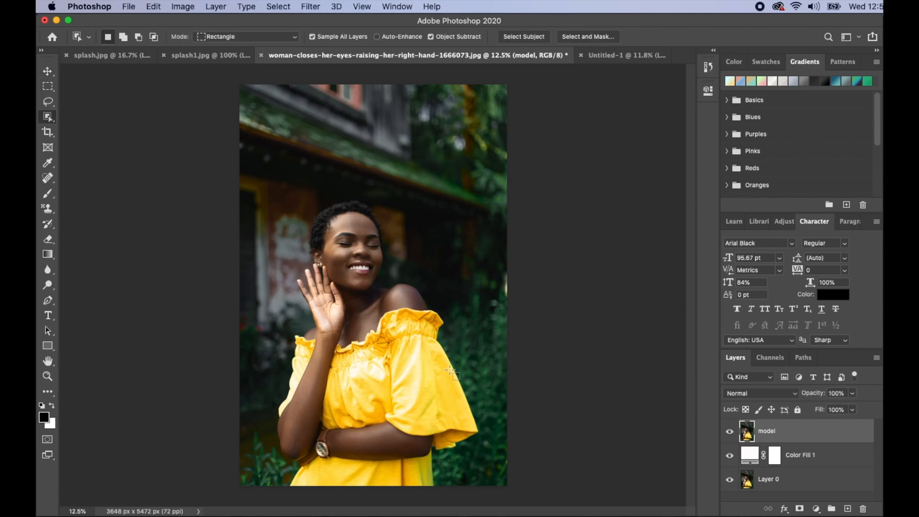
pyautogui.click(49, 117)
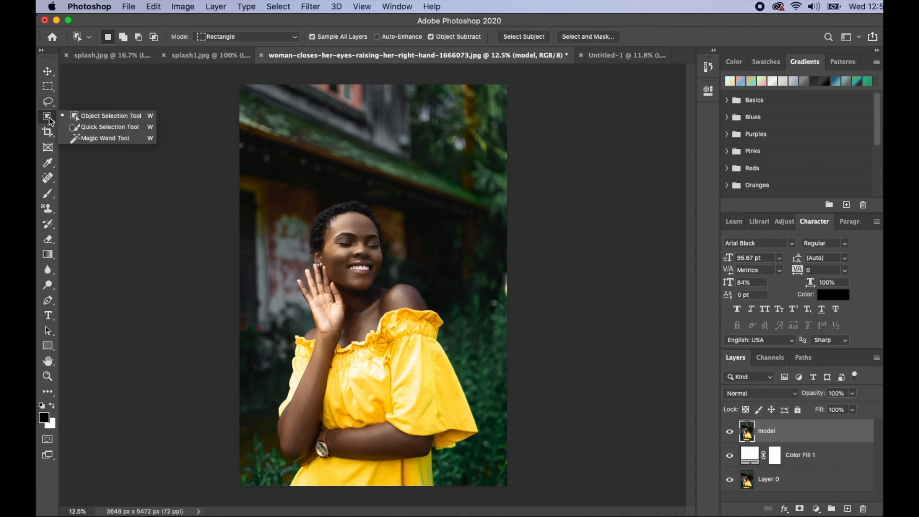
pyautogui.click(111, 116)
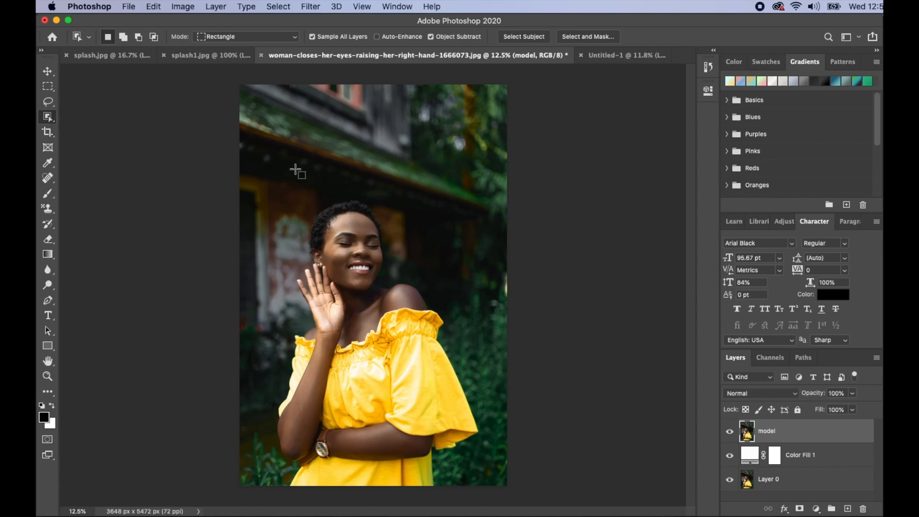
pyautogui.moveTo(267, 171); pyautogui.dragTo(483, 484)
# Subtract the background area between the woman's face, neck and shoulder from the selection
pyautogui.moveTo(364, 274); pyautogui.dragTo(408, 192)
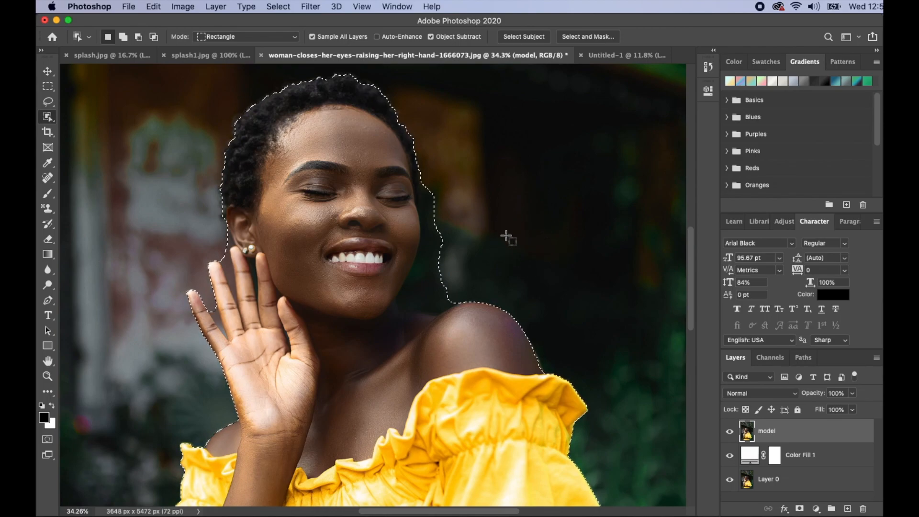
pyautogui.press('alt')
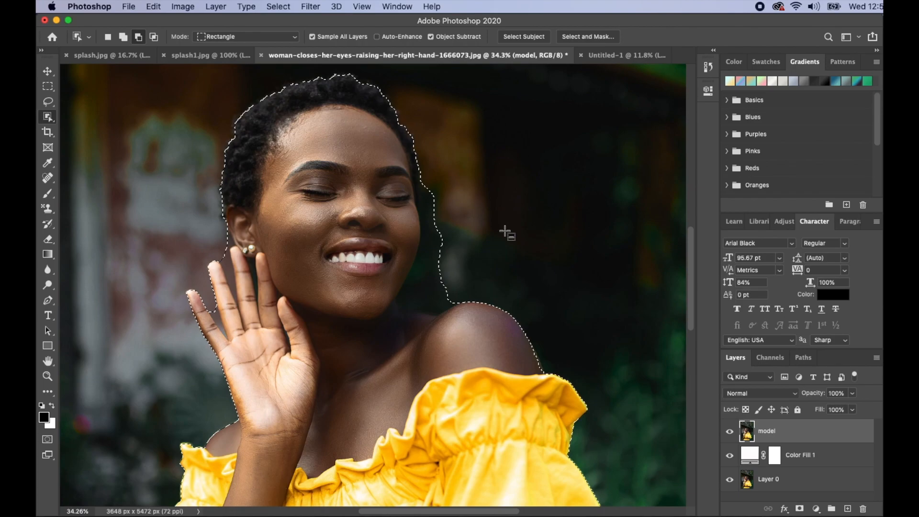
pyautogui.press('shift')
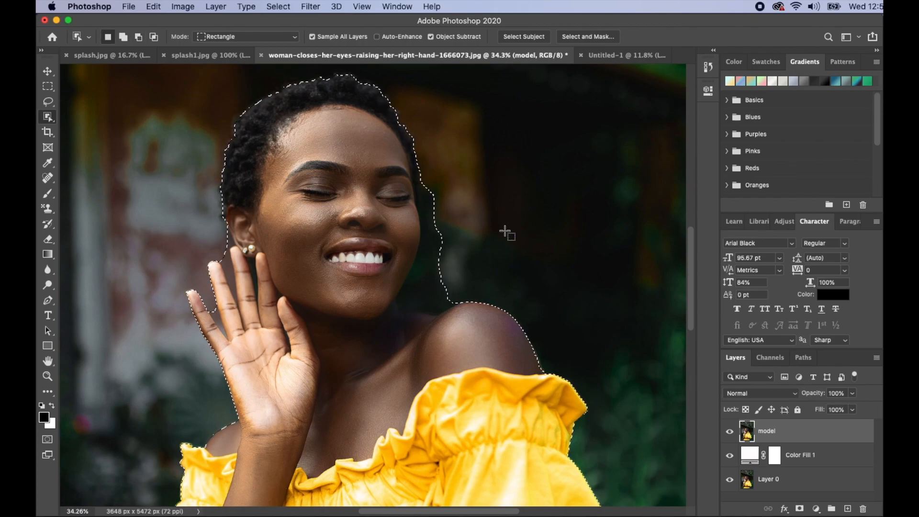
pyautogui.press('shift')
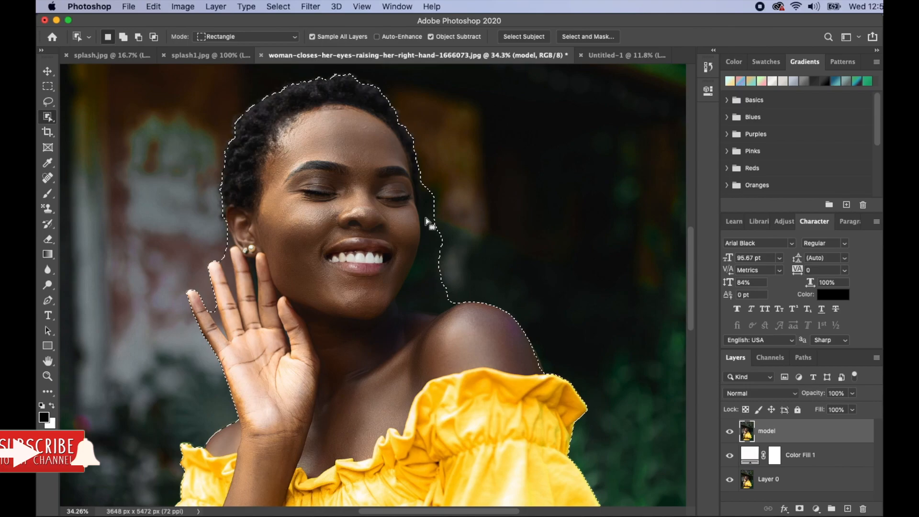
pyautogui.press('alt')
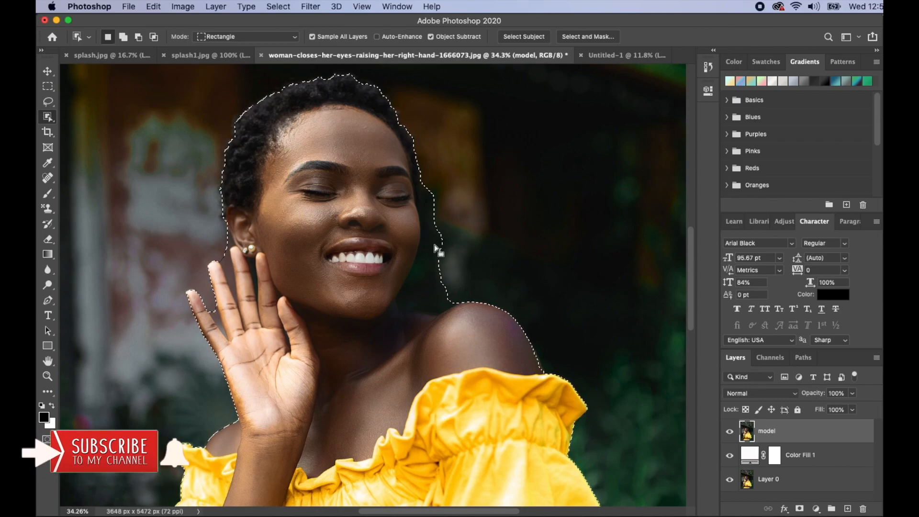
pyautogui.press('alt')
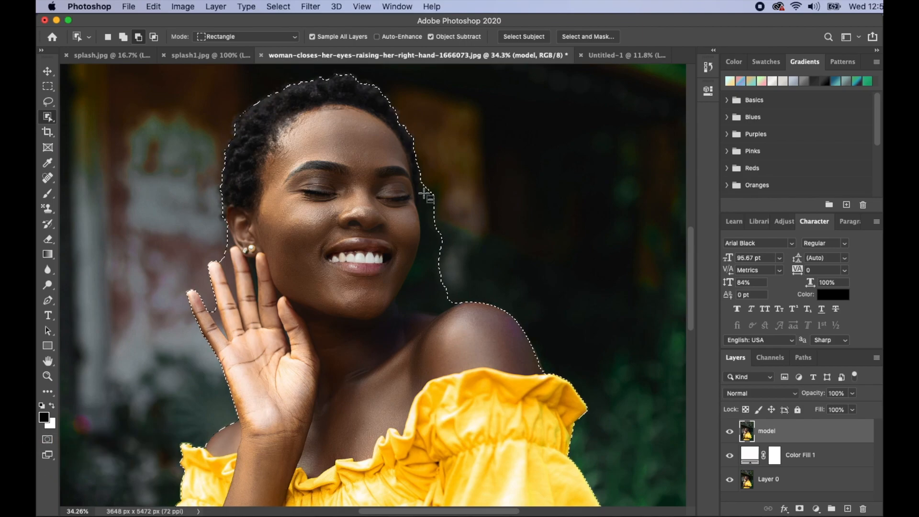
pyautogui.moveTo(423, 182); pyautogui.dragTo(428, 241)
pyautogui.moveTo(444, 272); pyautogui.dragTo(451, 293)
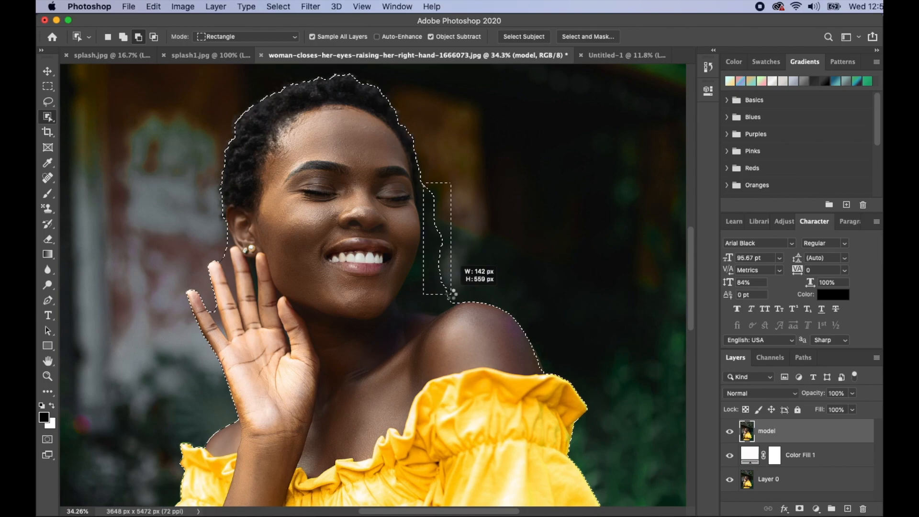
pyautogui.moveTo(406, 289); pyautogui.dragTo(514, 240)
pyautogui.moveTo(420, 177); pyautogui.dragTo(432, 210)
pyautogui.scroll(10, 218, 261)
pyautogui.moveTo(230, 344); pyautogui.dragTo(363, 133)
pyautogui.scroll(-3, 363, 133)
pyautogui.moveTo(189, 96); pyautogui.dragTo(356, 363)
pyautogui.moveTo(324, 226); pyautogui.dragTo(433, 261)
pyautogui.scroll(-5, 354, 273)
pyautogui.scroll(-10, 355, 273)
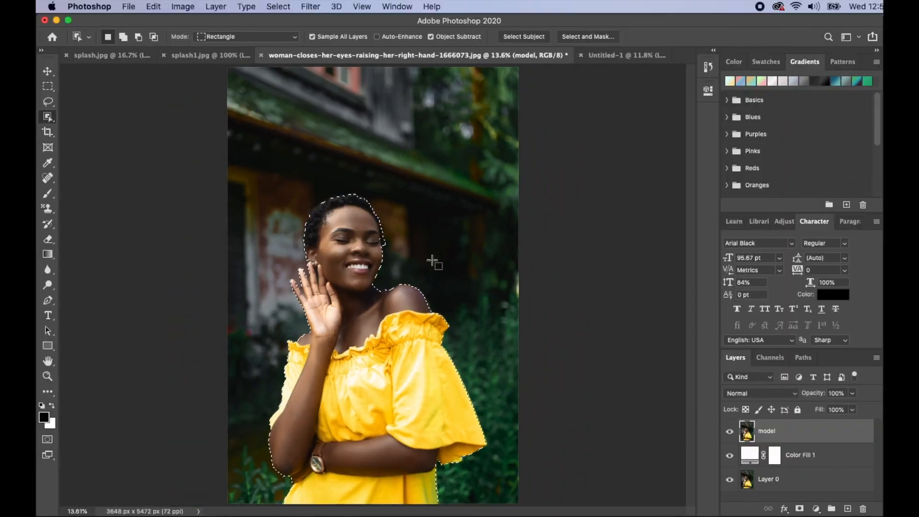
# Add a layer mask to the model layer from the selection so the background is hidden
pyautogui.moveTo(335, 268); pyautogui.dragTo(407, 269)
pyautogui.moveTo(213, 150); pyautogui.dragTo(254, 256)
pyautogui.rightClick(135, 246)
pyautogui.click(135, 246)
pyautogui.moveTo(158, 261); pyautogui.dragTo(176, 307)
pyautogui.click(594, 203)
pyautogui.scroll(-10, 573, 281)
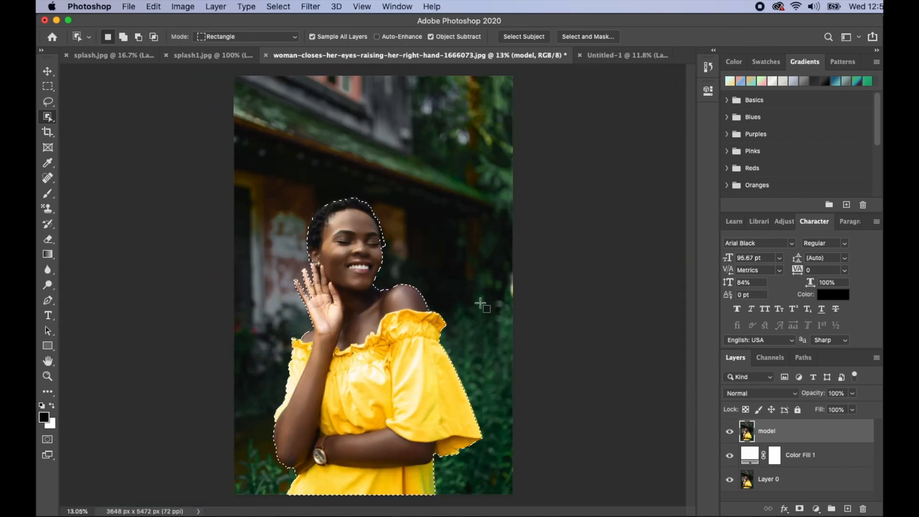
pyautogui.click(800, 510)
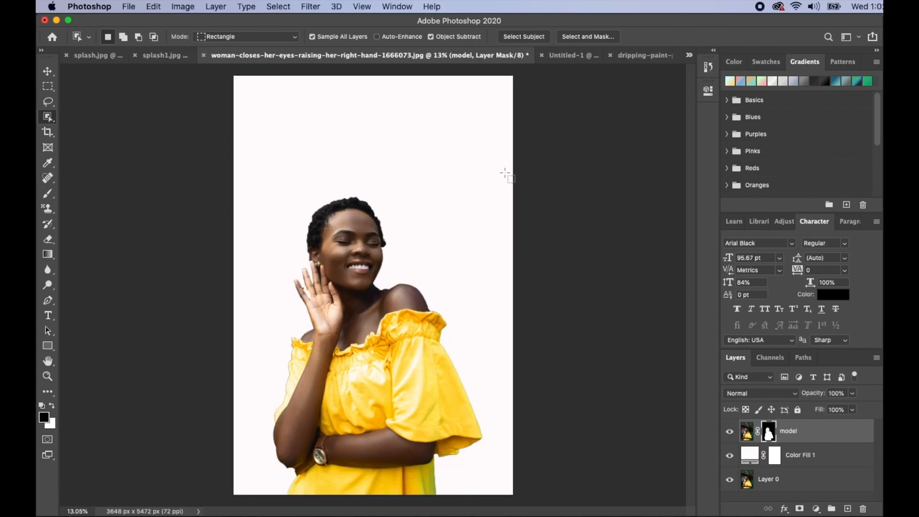
# Unlock the background layer of dripping-paint-png.jpg and copy it into the portrait document with the Move tool
pyautogui.click(649, 57)
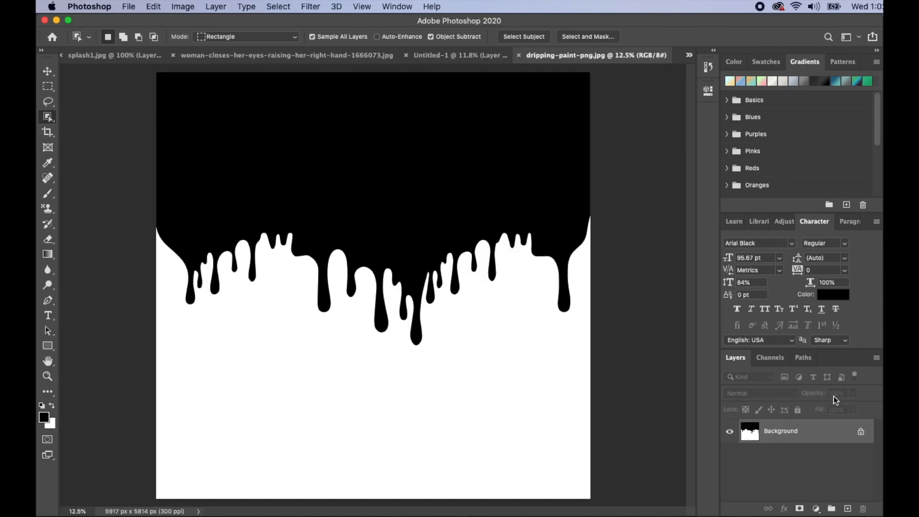
pyautogui.click(861, 431)
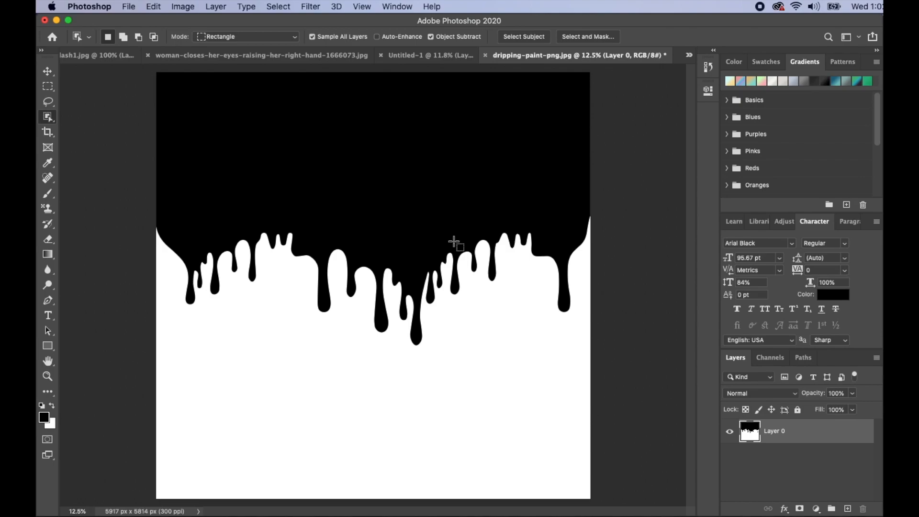
pyautogui.click(47, 71)
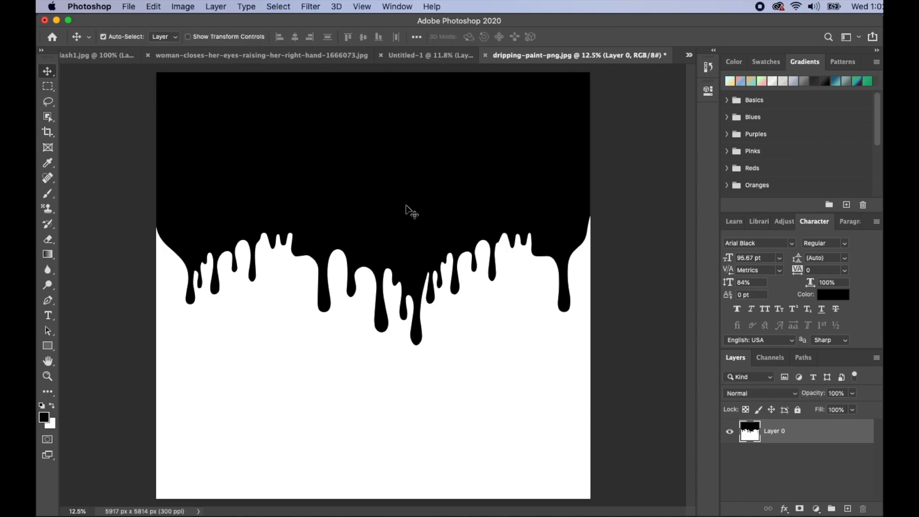
pyautogui.moveTo(390, 184)
pyautogui.mouseDown()
pyautogui.moveTo(280, 57)
pyautogui.moveTo(282, 87)
pyautogui.moveTo(391, 300)
pyautogui.moveTo(430, 300)
pyautogui.mouseUp()
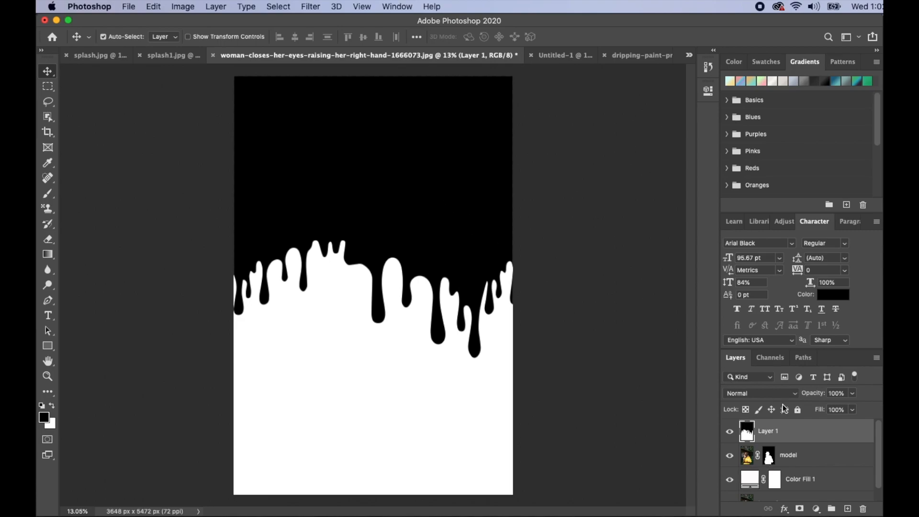
# Set the drip layer's blend mode to Lighten and move it down so the drips cut across the lower dress
pyautogui.click(796, 396)
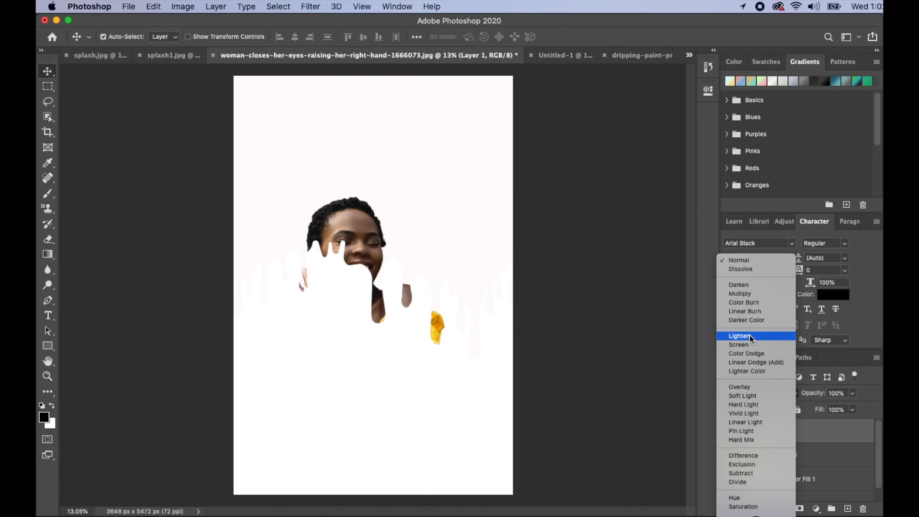
pyautogui.click(749, 336)
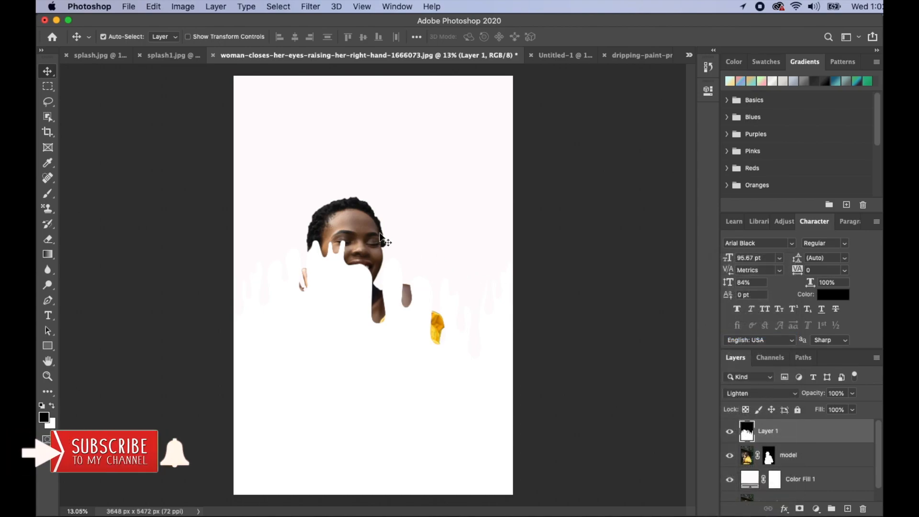
pyautogui.moveTo(398, 208); pyautogui.dragTo(298, 312)
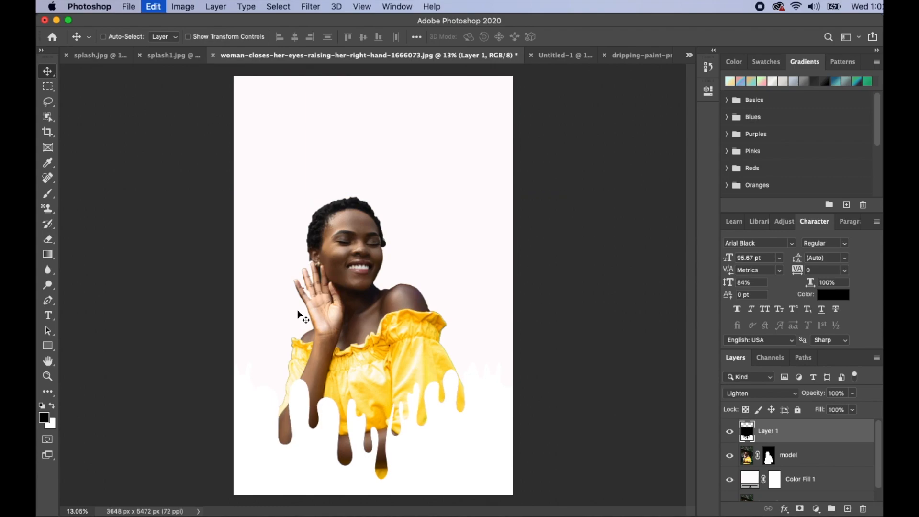
# Scale the drip layer to about 88% with Free Transform and position its drips across the arms and lower dress
pyautogui.press('super+t')
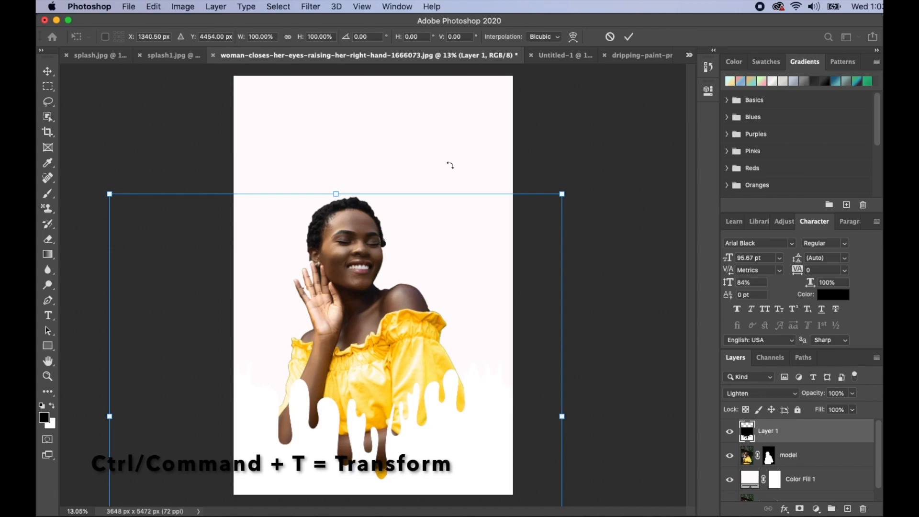
pyautogui.moveTo(561, 193); pyautogui.dragTo(489, 229)
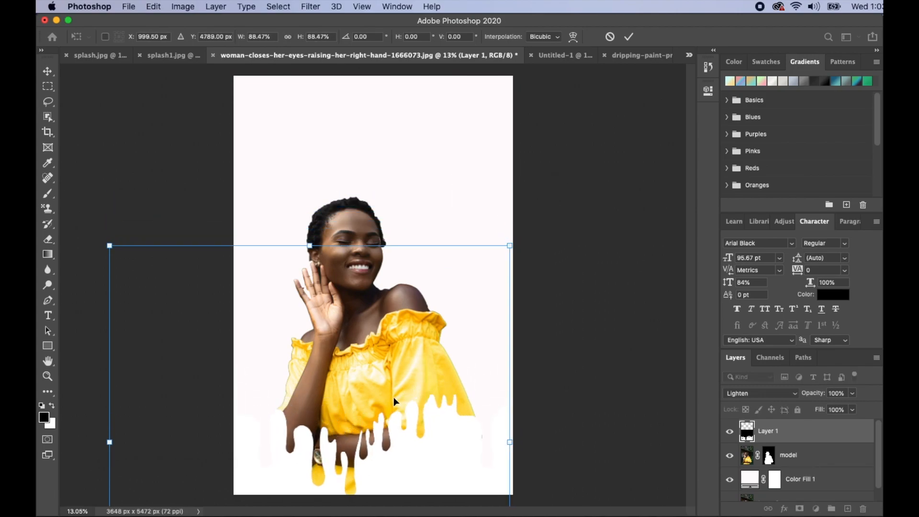
pyautogui.moveTo(393, 397); pyautogui.dragTo(414, 378)
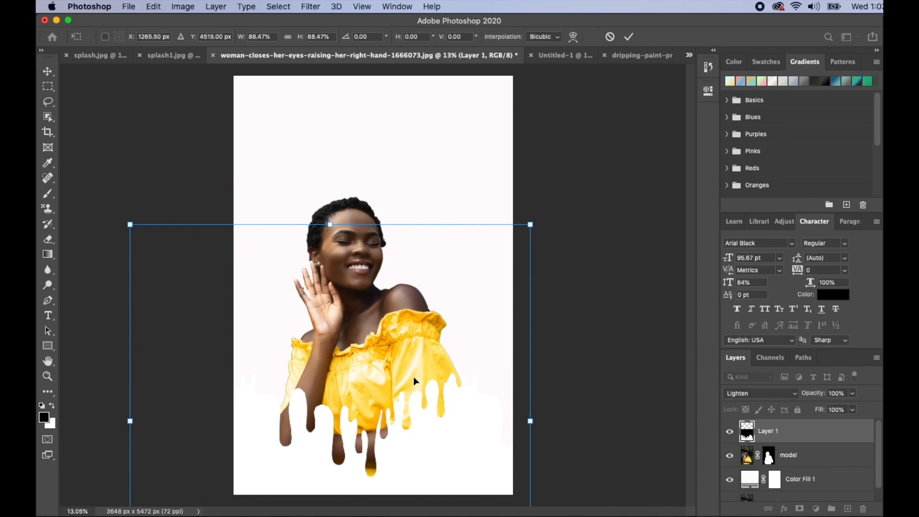
pyautogui.press('Return')
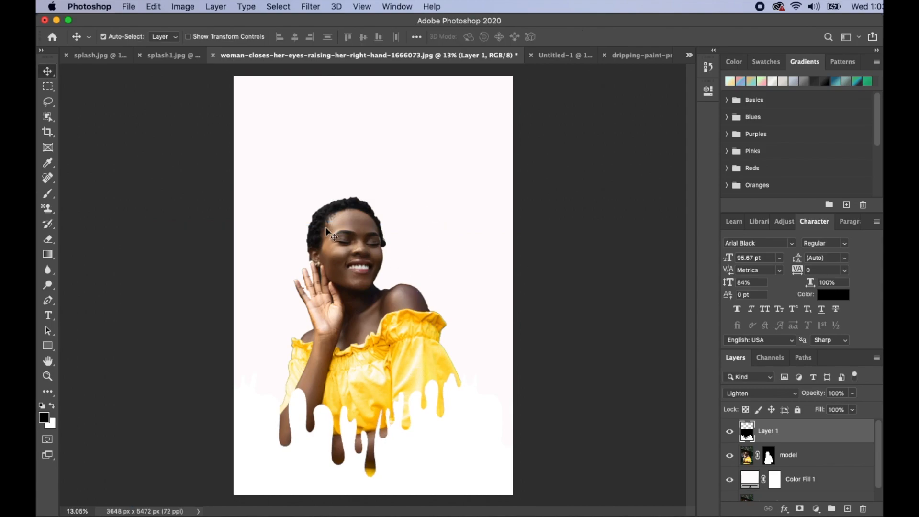
# Copy the colourful paint splash from splash1.jpg into the portrait document as a new layer
pyautogui.click(171, 56)
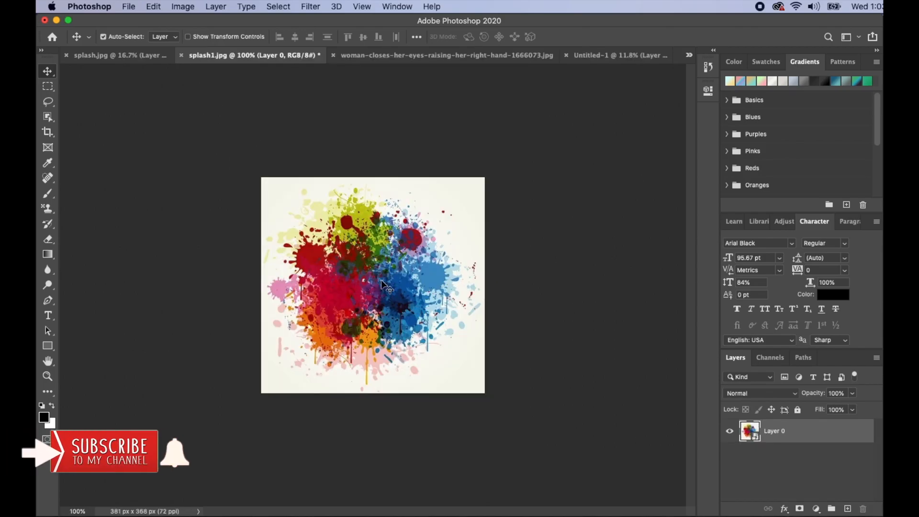
pyautogui.moveTo(381, 279)
pyautogui.mouseDown()
pyautogui.moveTo(448, 98)
pyautogui.moveTo(444, 57)
pyautogui.mouseUp()
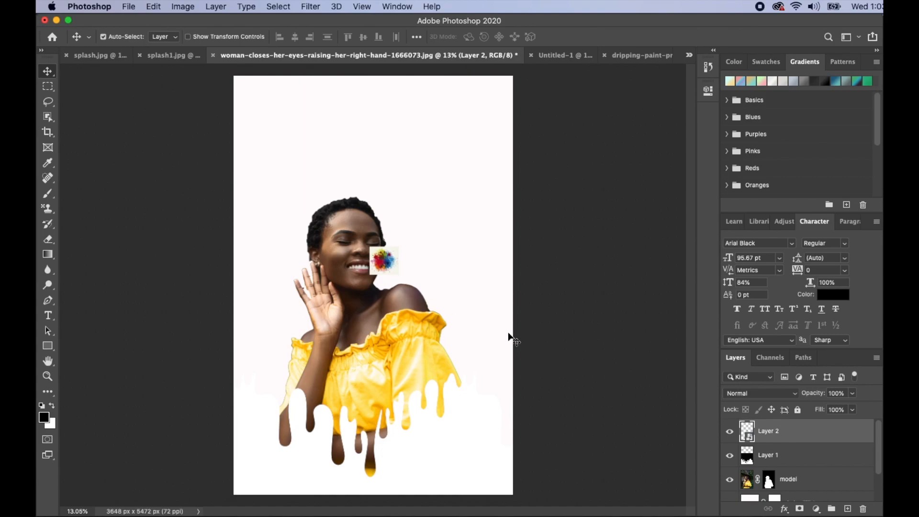
# Enlarge the paint splash layer to about 1112% with Free Transform and position it across the upper part of the portrait
pyautogui.press('super')
pyautogui.press('super+t')
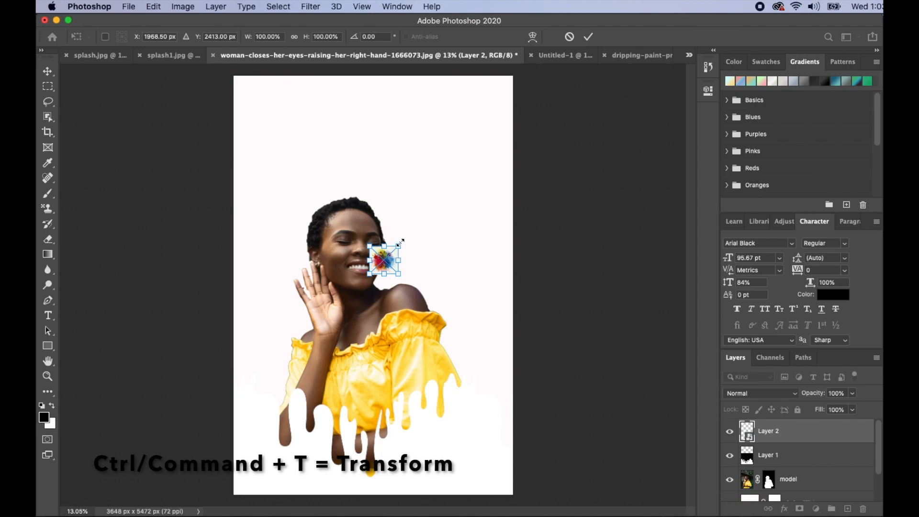
pyautogui.moveTo(398, 246); pyautogui.dragTo(549, 100)
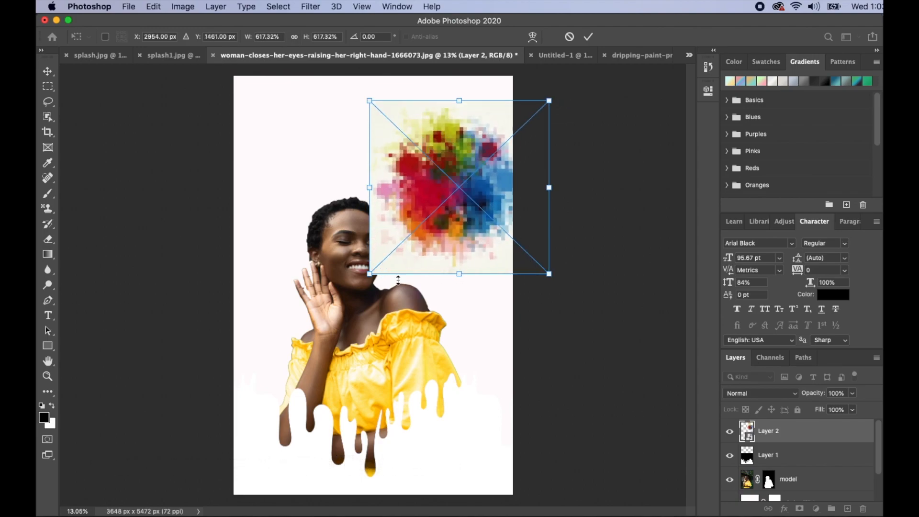
pyautogui.moveTo(370, 273); pyautogui.dragTo(178, 364)
pyautogui.moveTo(352, 286); pyautogui.dragTo(338, 252)
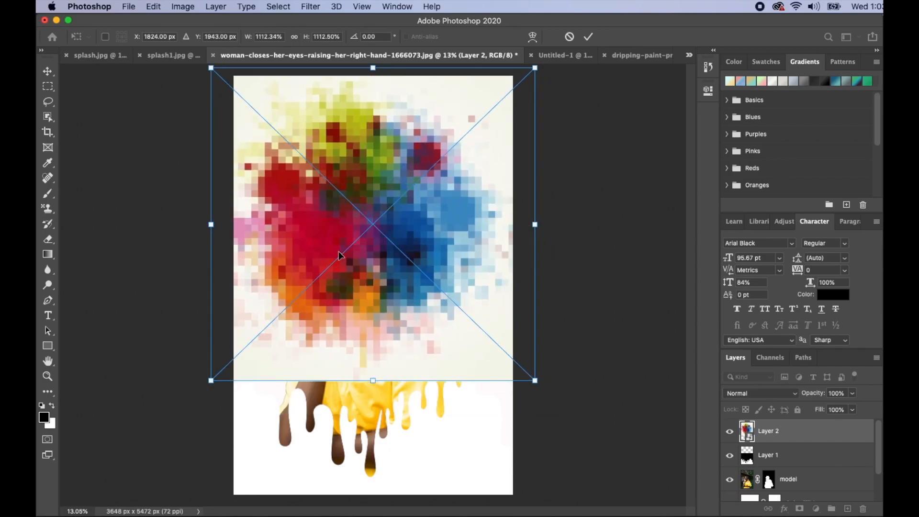
pyautogui.press('Return')
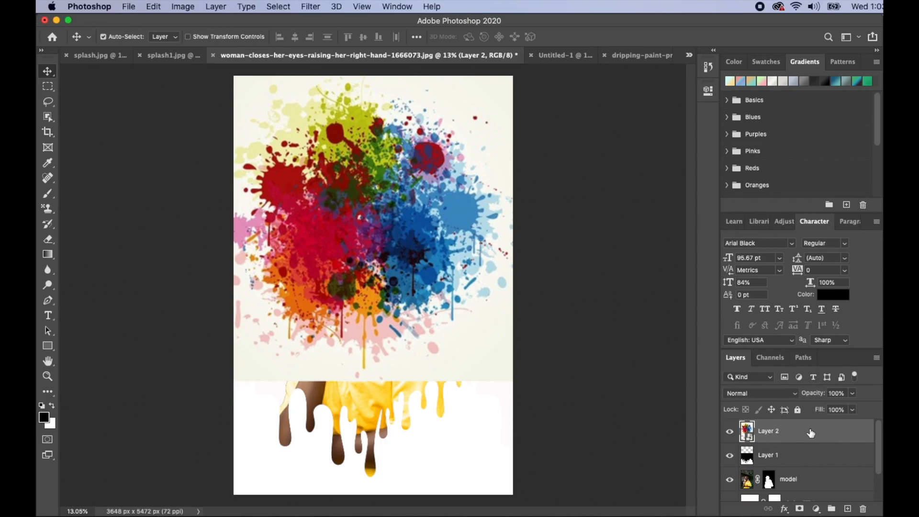
# Move the splash layer beneath the model layer and shift it slightly down and left behind the woman's head
pyautogui.moveTo(810, 433); pyautogui.dragTo(809, 492)
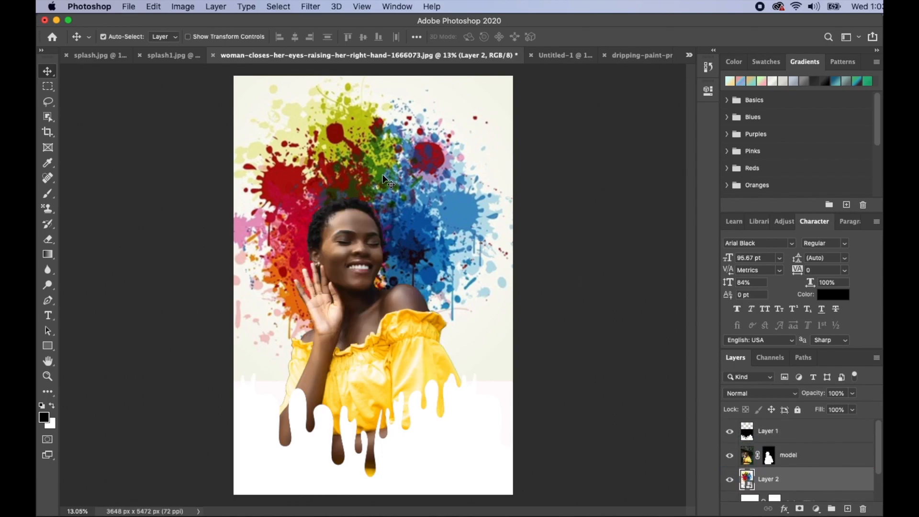
pyautogui.moveTo(375, 169); pyautogui.dragTo(400, 176)
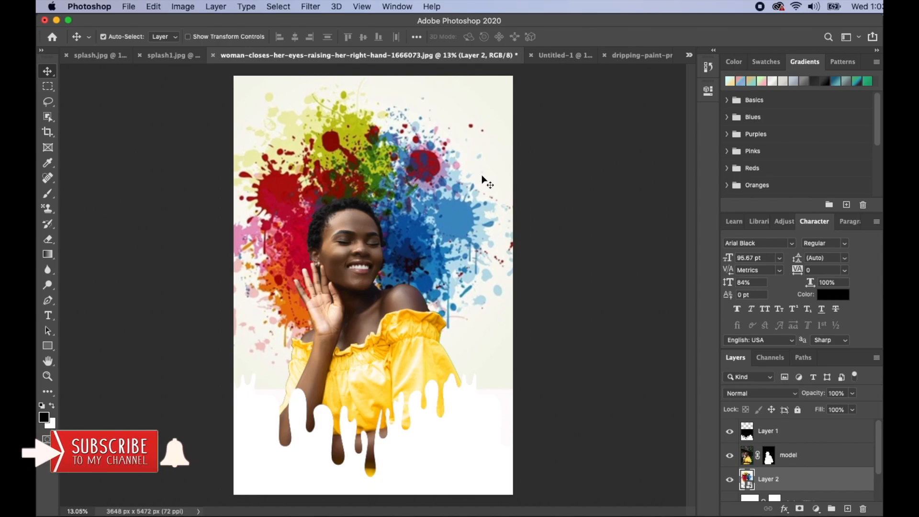
# Rotate the splash layer counterclockwise so its blue paint sits above the woman's head, and set its blend mode to Hard Light
pyautogui.press('super+t')
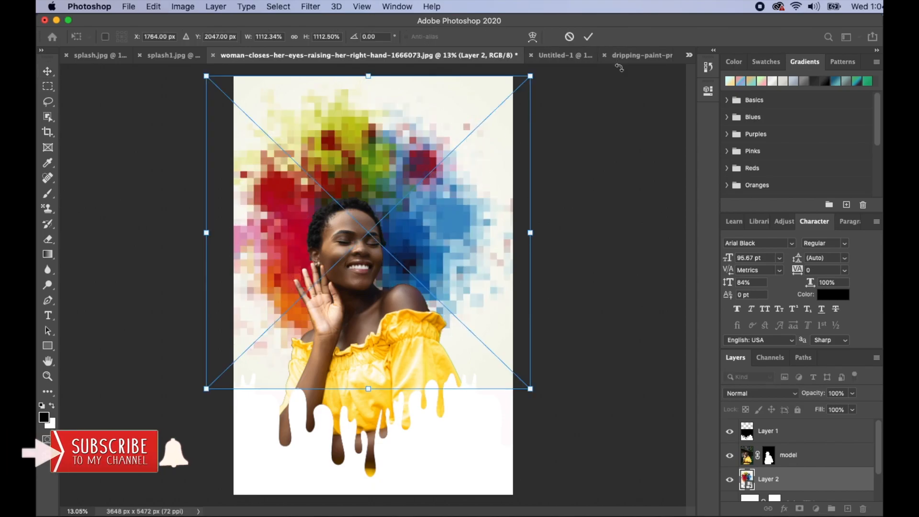
pyautogui.moveTo(620, 76); pyautogui.dragTo(552, 211)
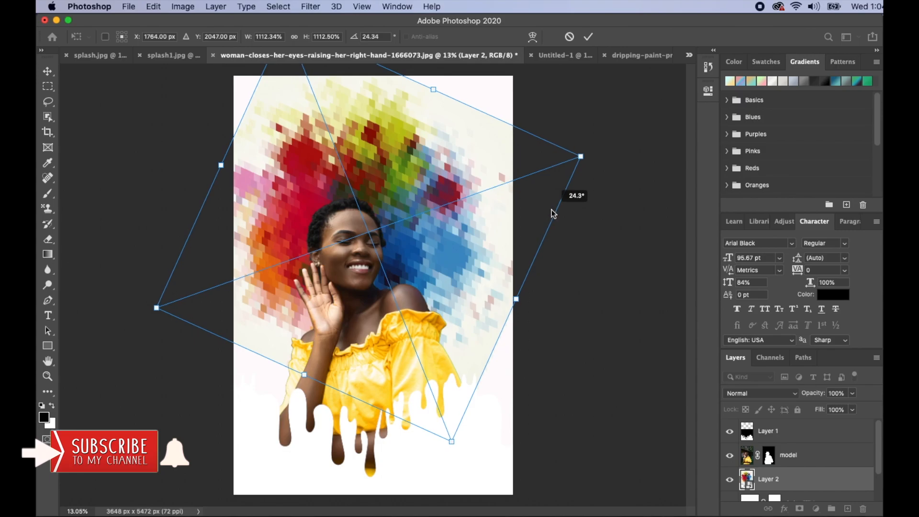
pyautogui.moveTo(606, 225); pyautogui.dragTo(565, 380)
pyautogui.press('Return')
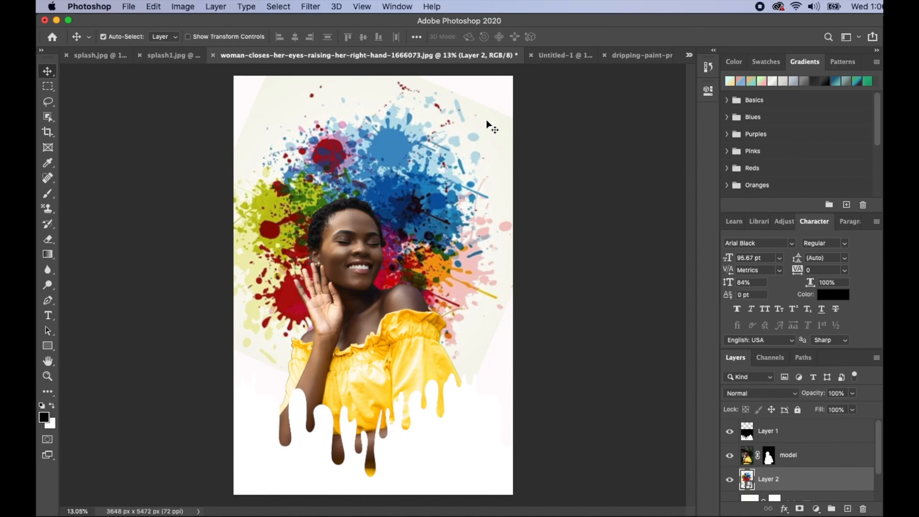
pyautogui.click(795, 394)
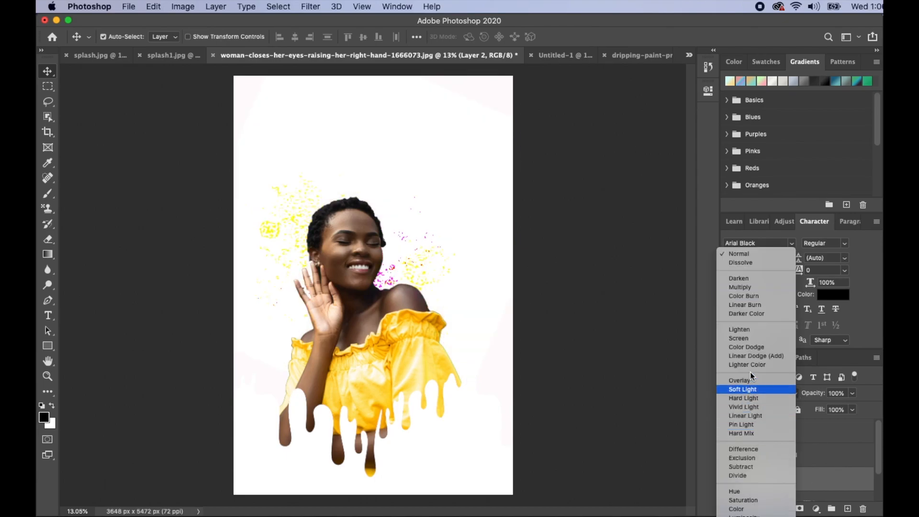
pyautogui.click(751, 401)
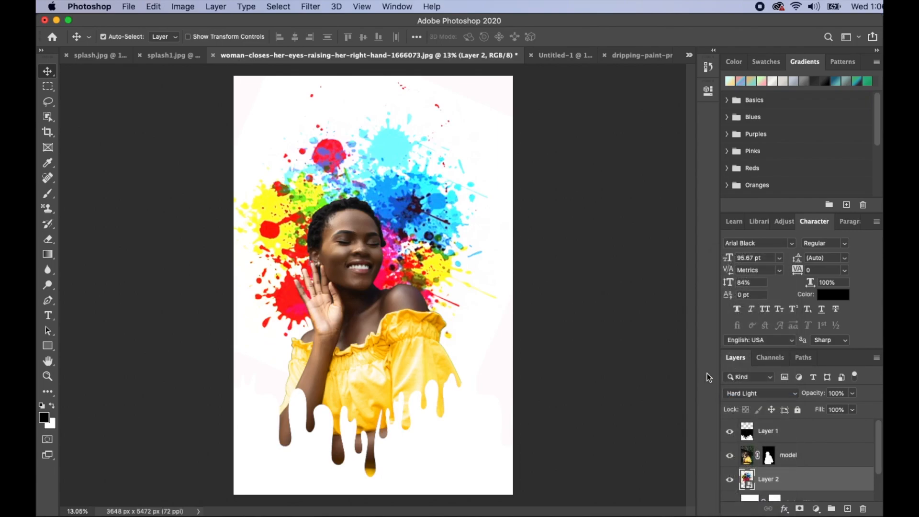